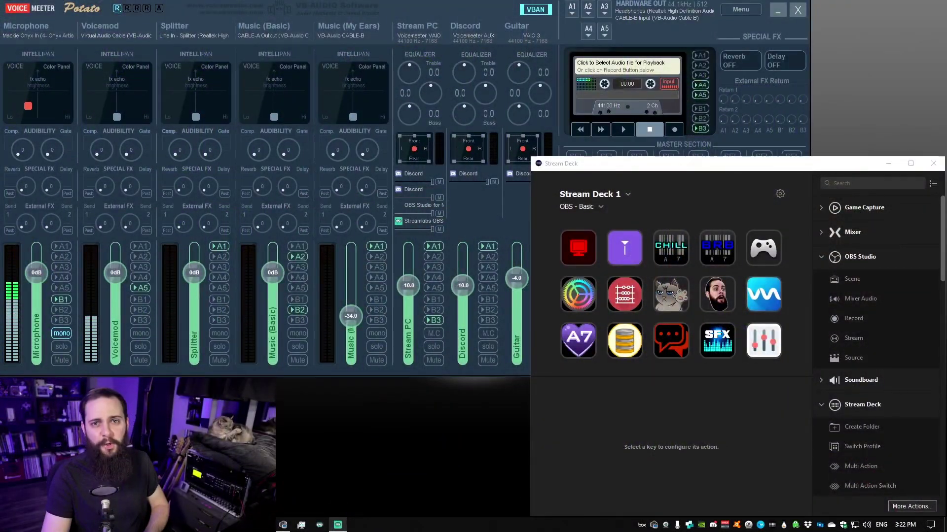
Select the mixer key that switches to the OBS - Mixer - Viewers profile.
{"action": "left_click", "coordinate": [656, 169]}
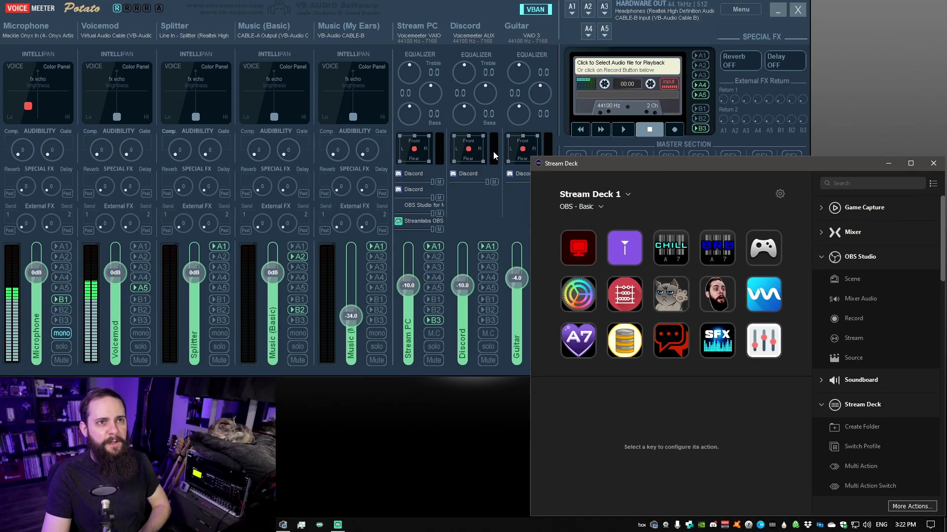
{"action": "left_click", "coordinate": [769, 344]}
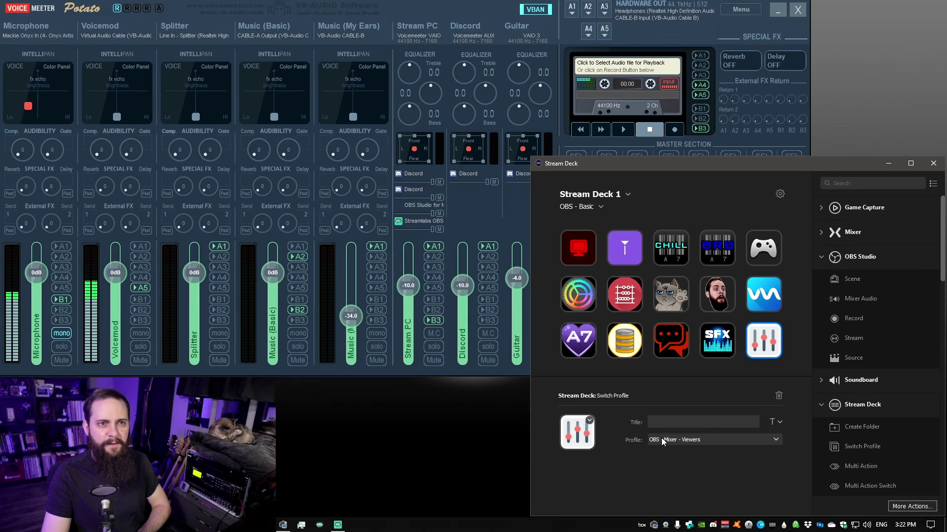
Choose OBS - Mixer - Personal from the Stream Deck 1 profile list.
{"action": "left_click", "coordinate": [599, 207]}
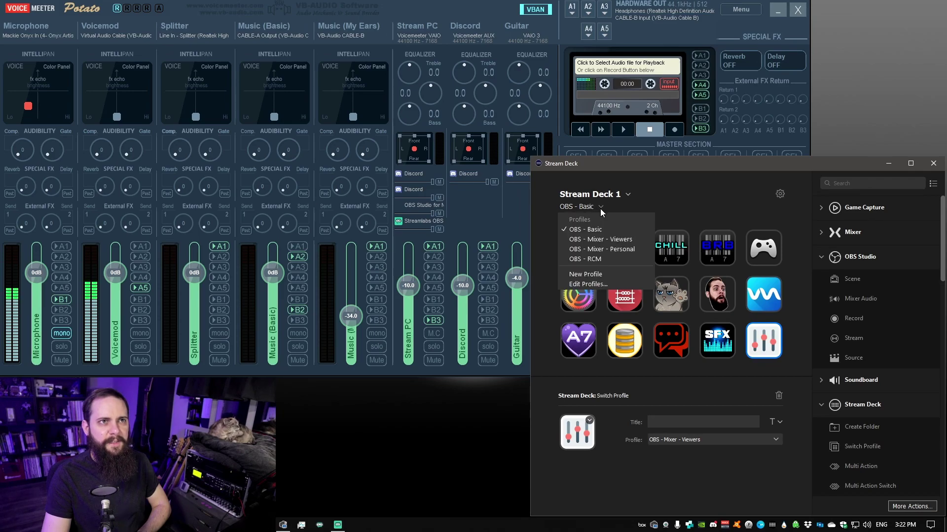
{"action": "left_click", "coordinate": [603, 240]}
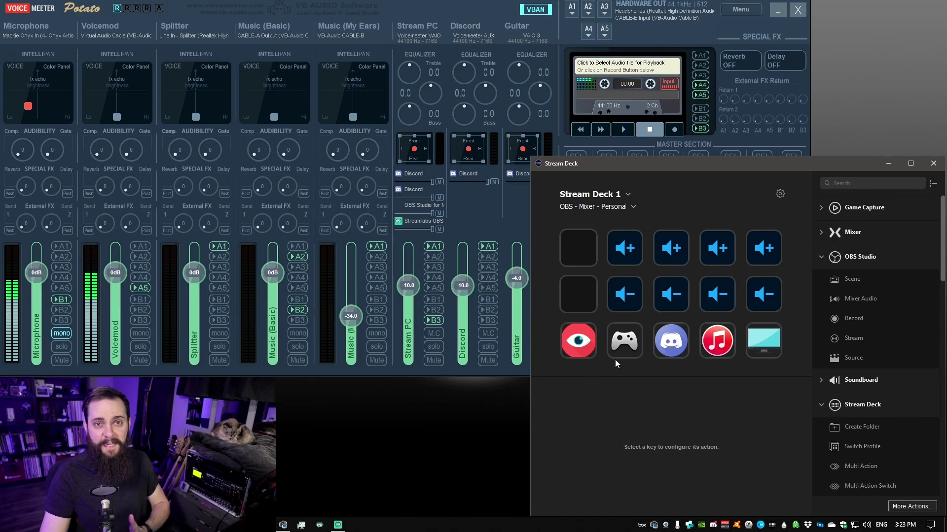
{"action": "left_click", "coordinate": [906, 505]}
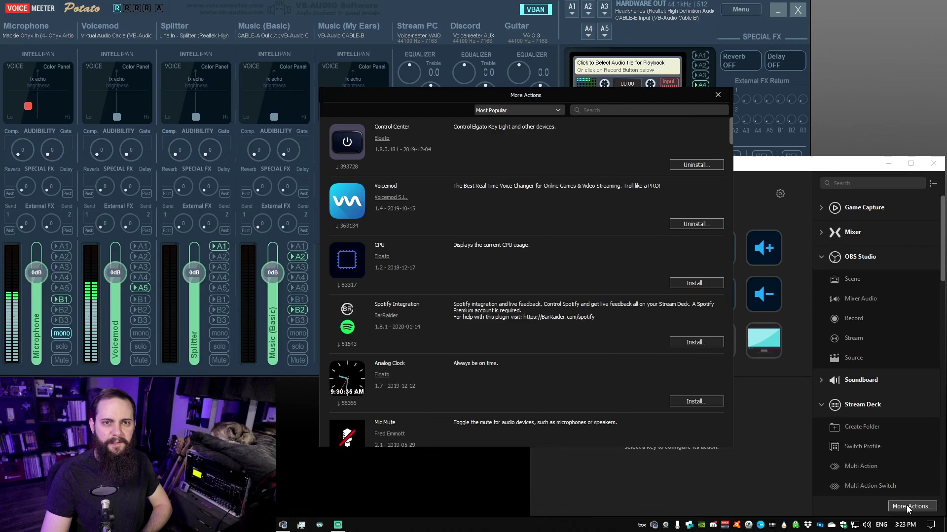
{"action": "left_click", "coordinate": [586, 110]}
{"action": "type", "text": "voice"}
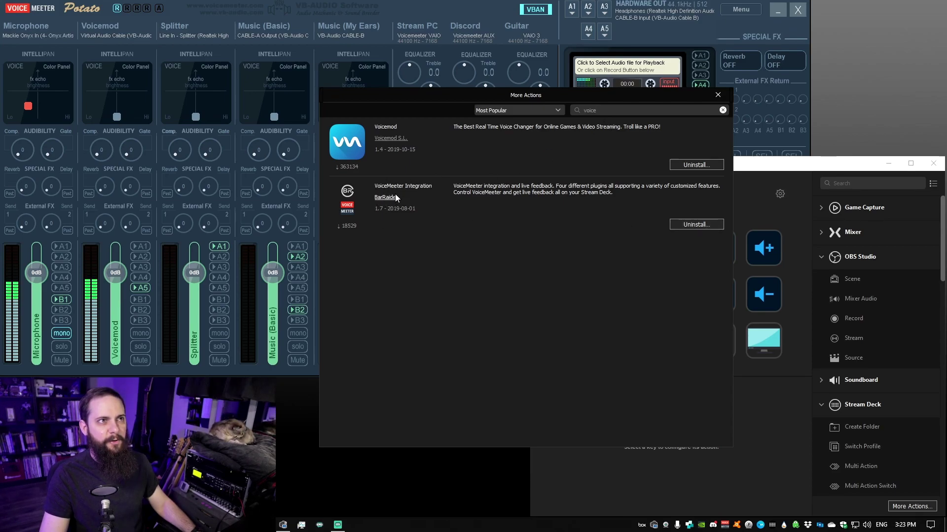
{"action": "left_click", "coordinate": [717, 95]}
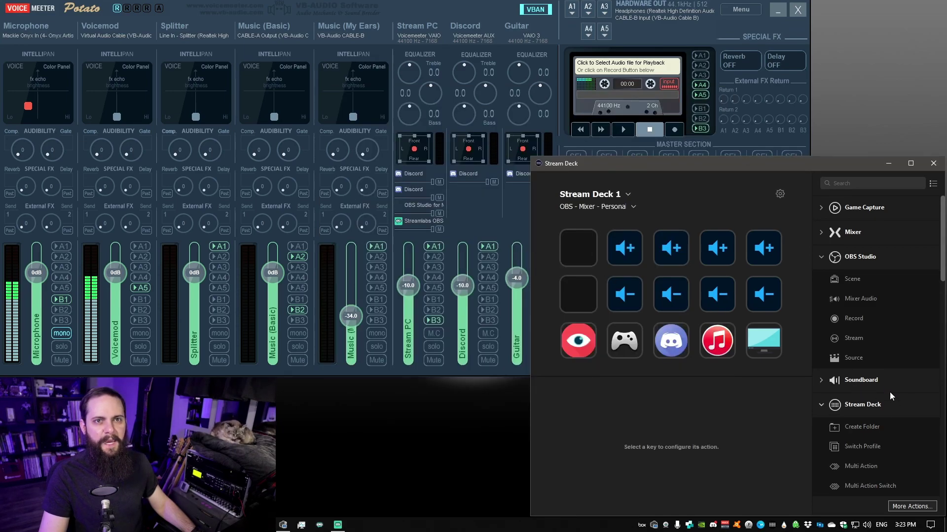
Expand VoiceMeeter [BarRaider] actions and show the first volume-up key's strip[2].gain += 1; command.
{"action": "scroll", "coordinate": [889, 383], "scroll_direction": "down", "scroll_amount": 15}
{"action": "scroll", "coordinate": [888, 356], "scroll_direction": "down", "scroll_amount": 3}
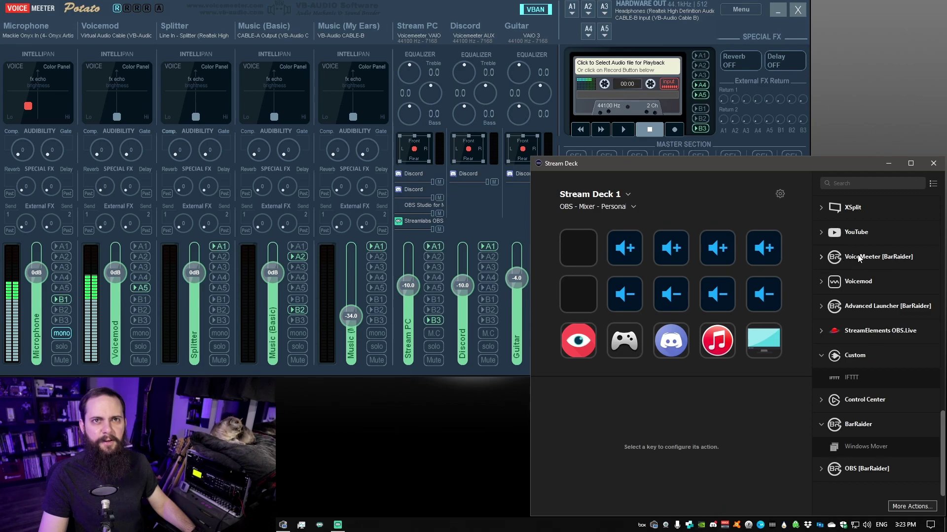
{"action": "left_click", "coordinate": [820, 259]}
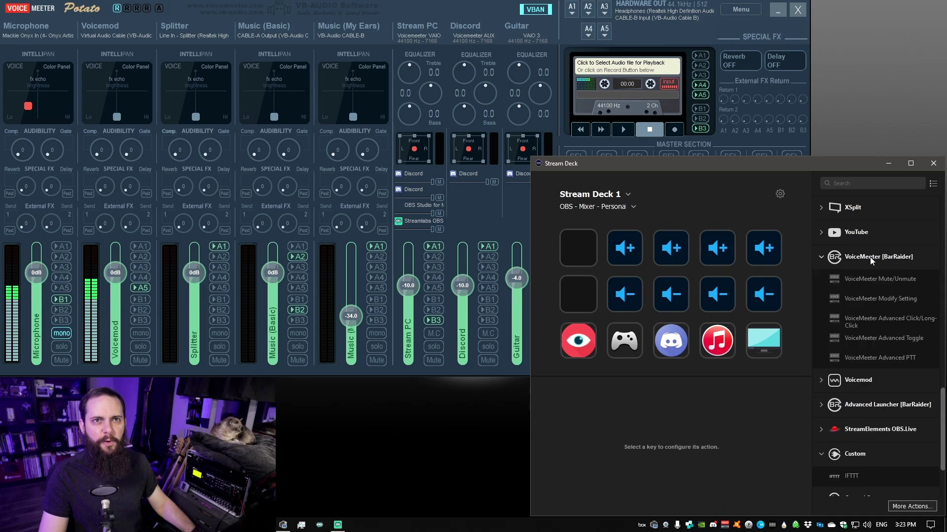
{"action": "scroll", "coordinate": [872, 247], "scroll_direction": "down", "scroll_amount": 3}
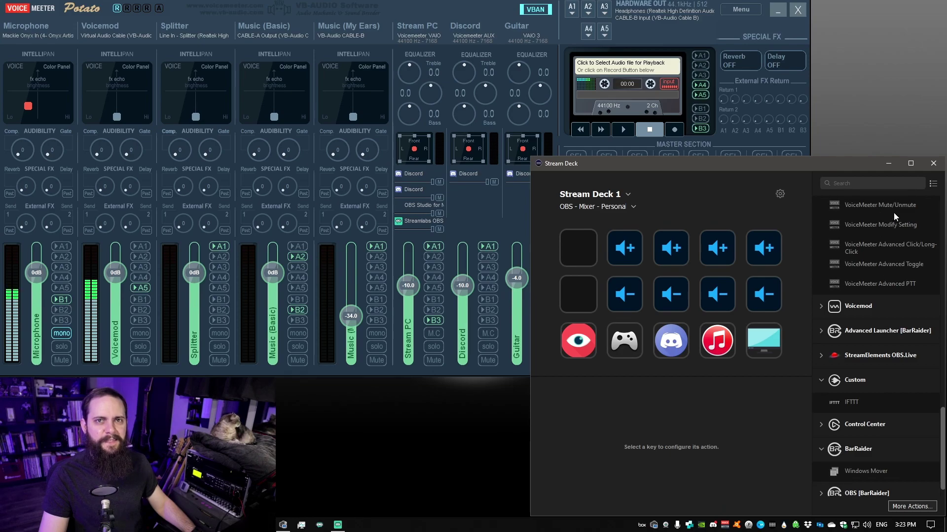
{"action": "left_click", "coordinate": [633, 246]}
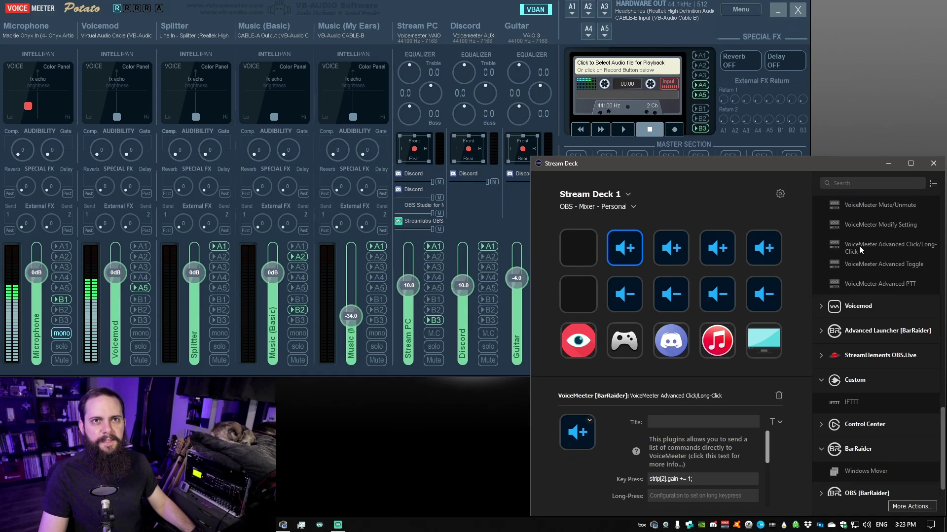
Test Advanced Click/Long-Click on the empty top-left key, delete it, and reselect the volume-up key.
{"action": "left_click_drag", "start_coordinate": [859, 246], "coordinate": [573, 244]}
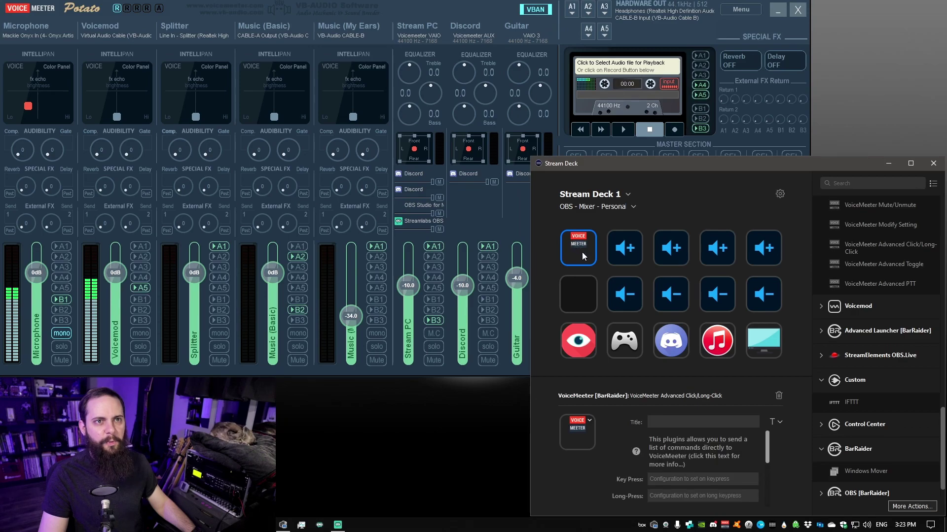
{"action": "left_click", "coordinate": [779, 395]}
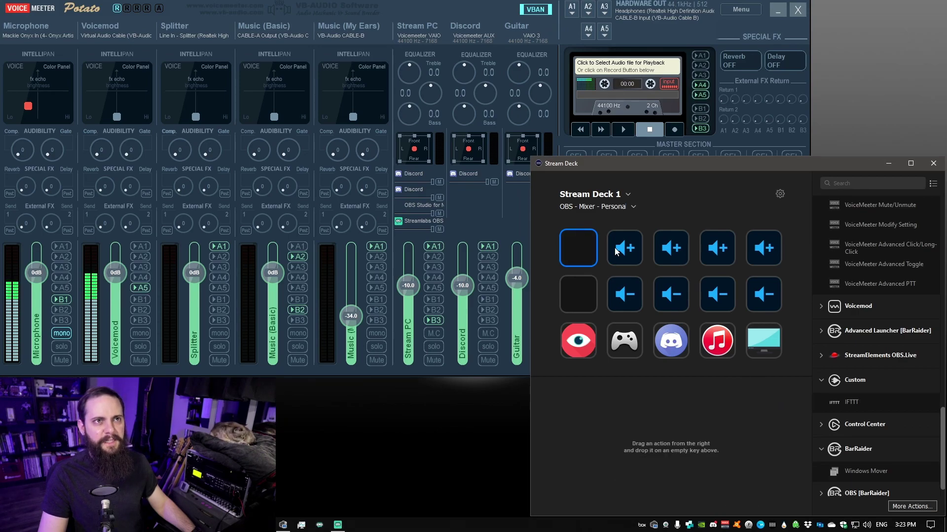
{"action": "left_click", "coordinate": [628, 251]}
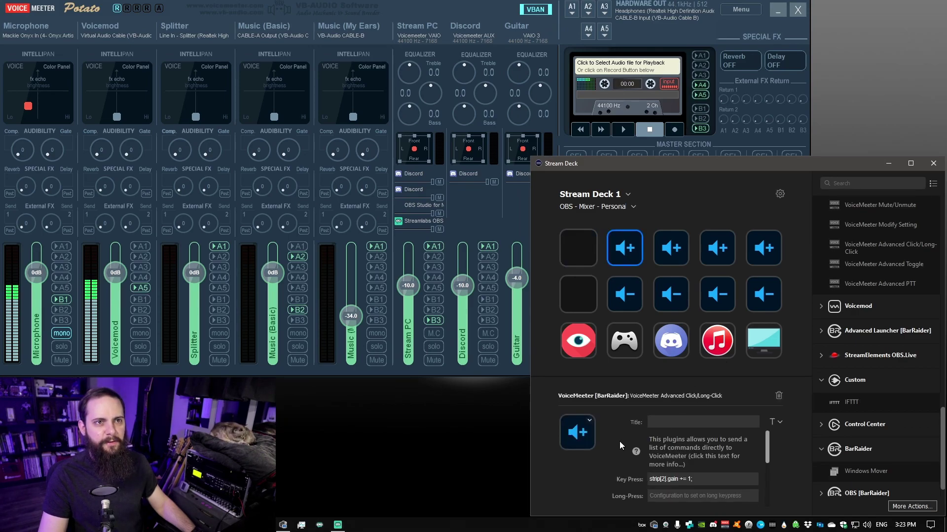
{"action": "scroll", "coordinate": [619, 442], "scroll_direction": "down", "scroll_amount": 1}
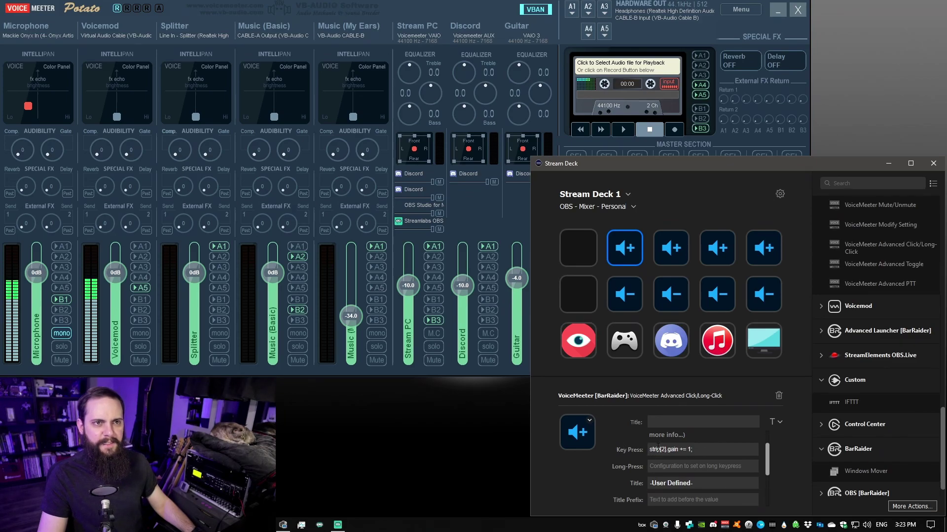
Retype the trailing semicolon in strip[2].gain += 1;, then view the gamepad key's Strip 2 mute toggle.
{"action": "triple_click", "coordinate": [700, 450]}
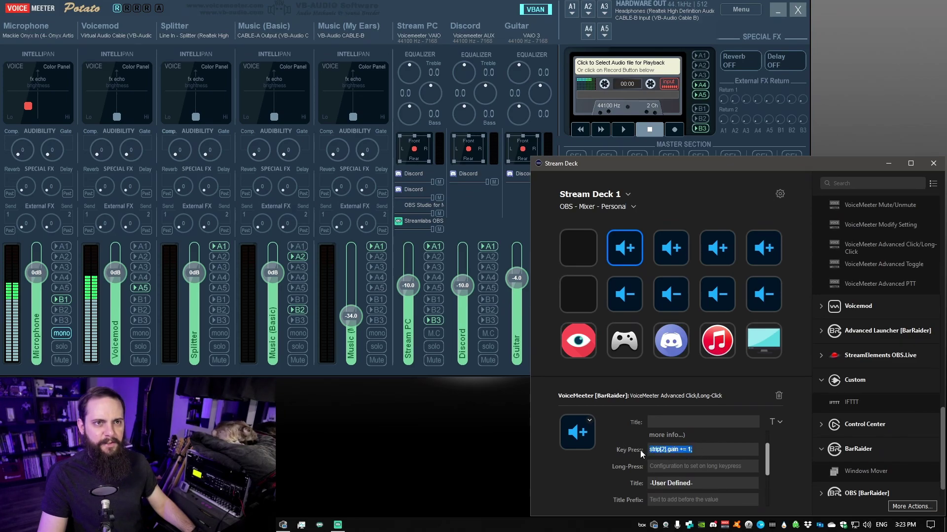
{"action": "left_click", "coordinate": [698, 449]}
{"action": "key", "text": "BackSpace"}
{"action": "type", "text": ";"}
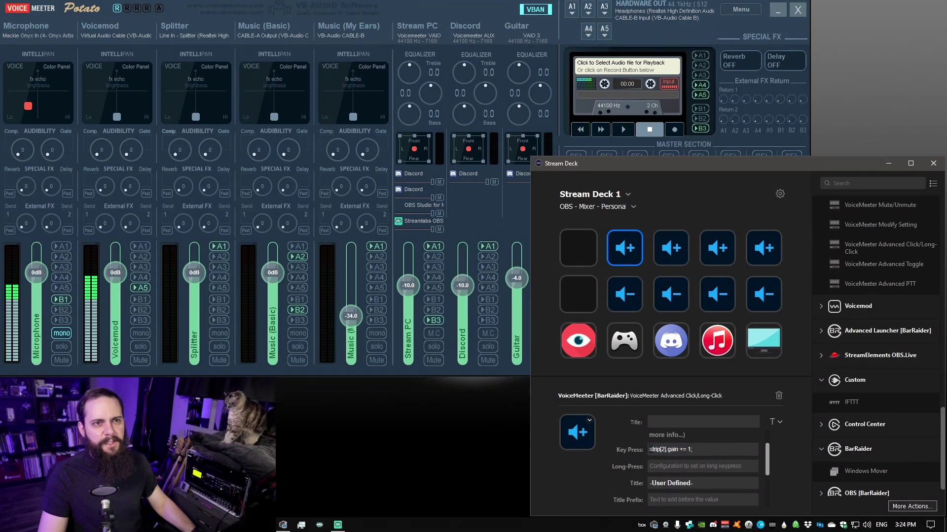
{"action": "left_click_drag", "start_coordinate": [650, 449], "coordinate": [665, 450]}
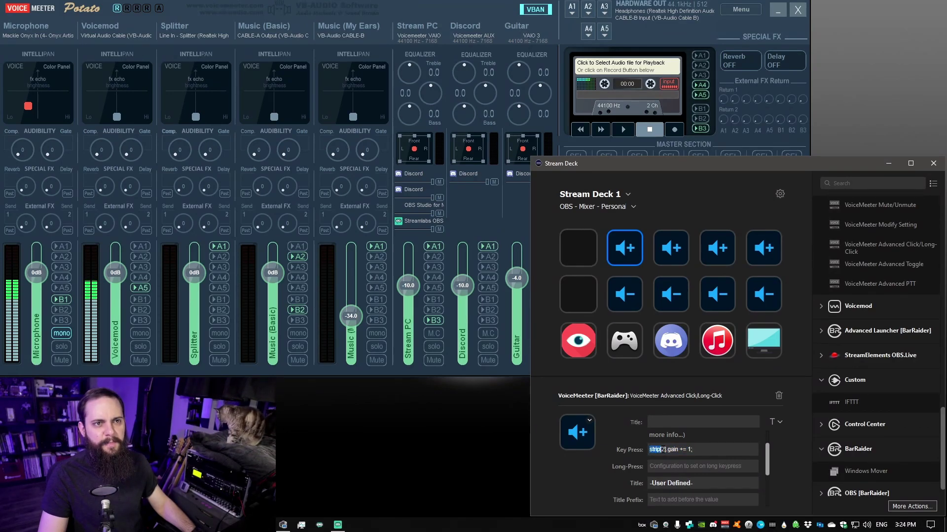
{"action": "left_click", "coordinate": [665, 450]}
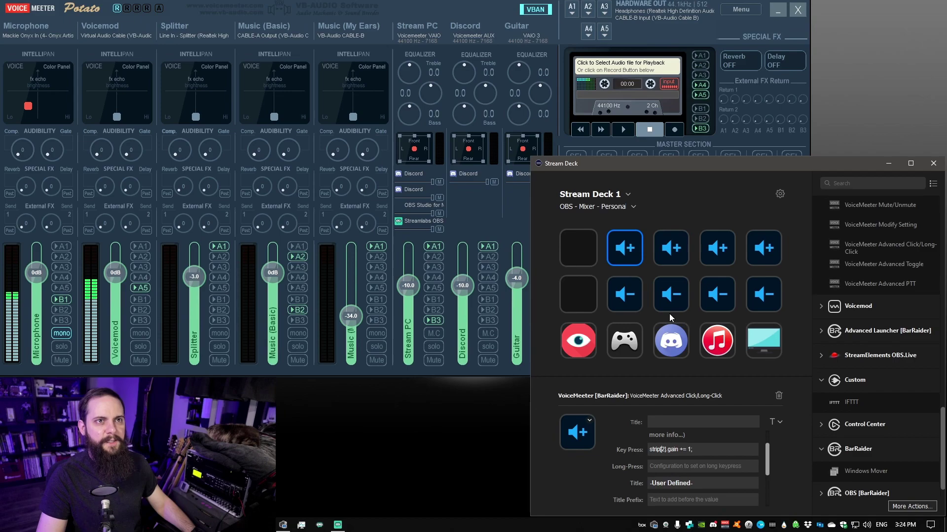
{"action": "left_click", "coordinate": [624, 345]}
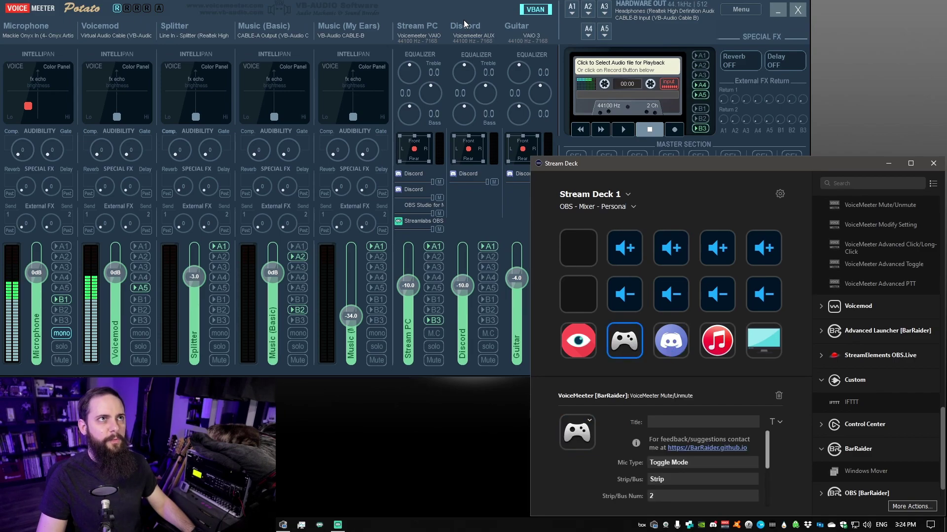
Review the Discord key's strip 6 mute toggle, then reselect the gamepad key.
{"action": "left_click", "coordinate": [683, 341]}
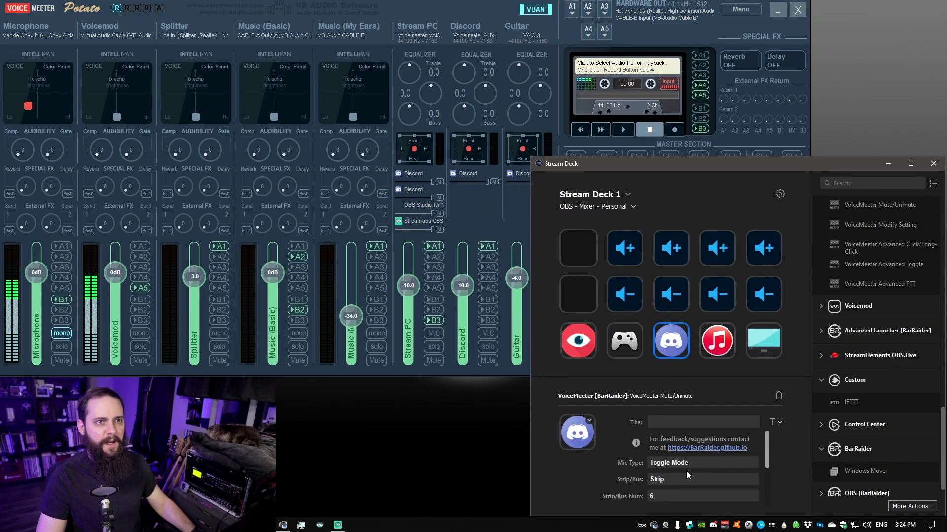
{"action": "scroll", "coordinate": [641, 459], "scroll_direction": "down", "scroll_amount": 1}
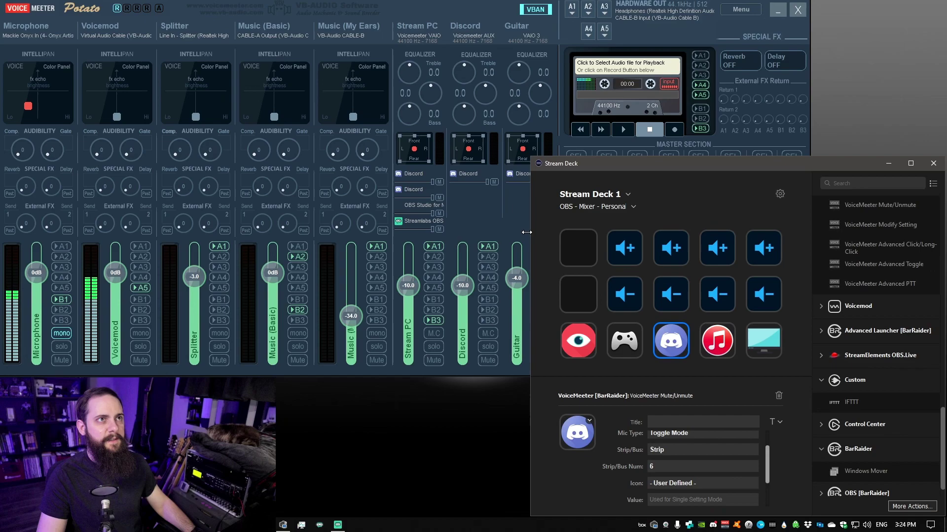
{"action": "left_click", "coordinate": [630, 344]}
{"action": "left_click", "coordinate": [625, 248]}
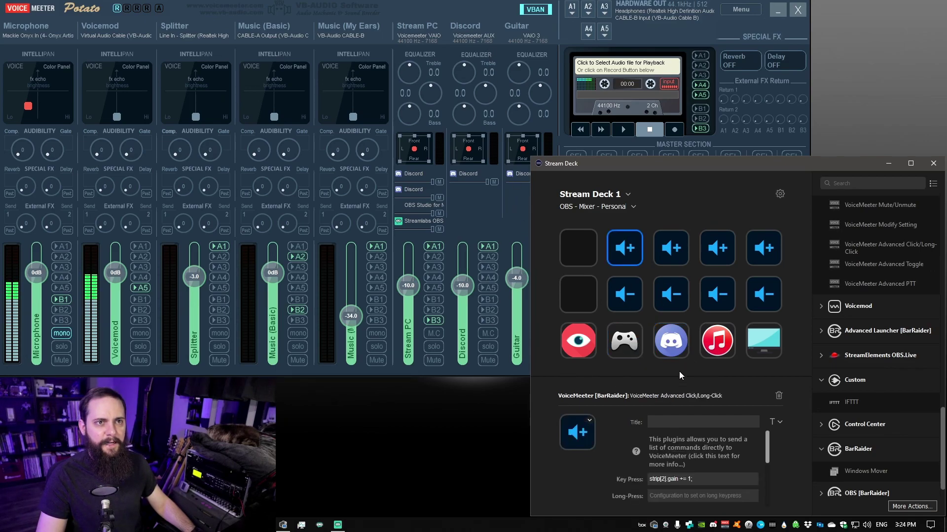
{"action": "scroll", "coordinate": [702, 465], "scroll_direction": "down", "scroll_amount": 1}
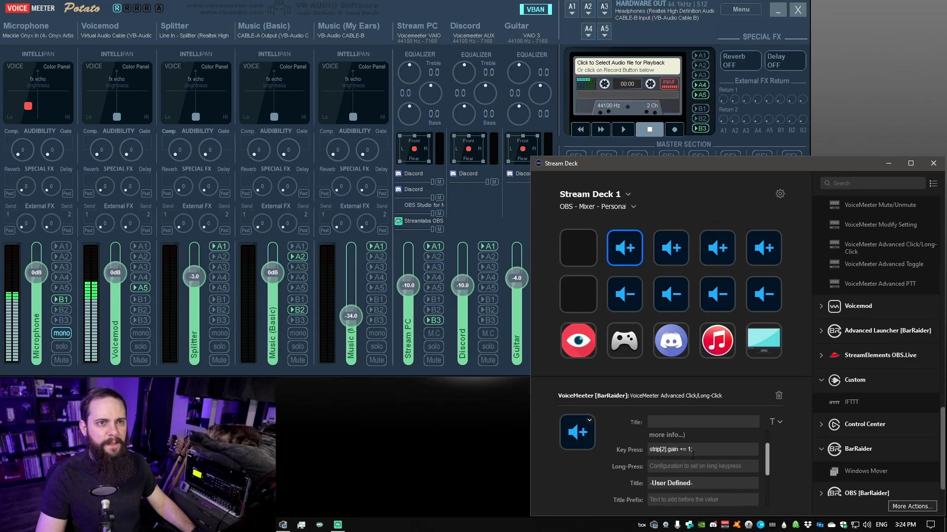
{"action": "left_click_drag", "start_coordinate": [700, 449], "coordinate": [649, 450]}
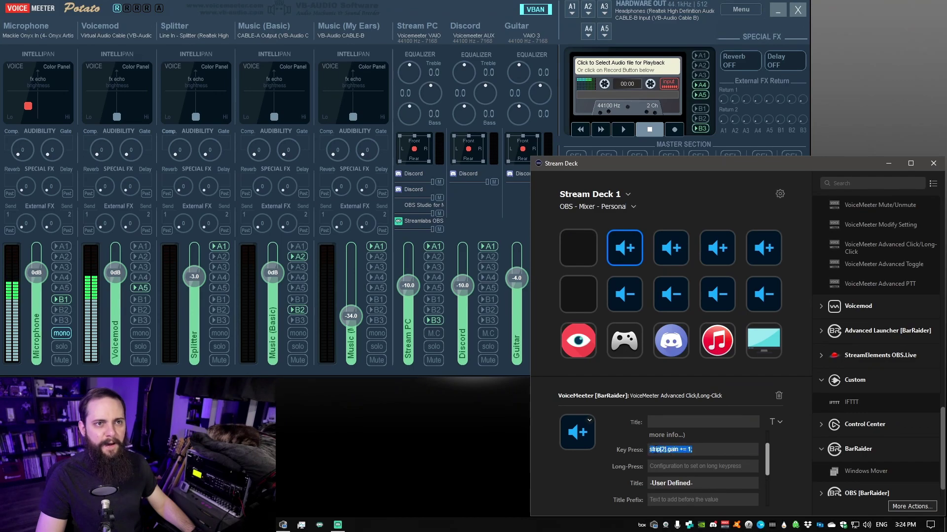
{"action": "left_click", "coordinate": [707, 450]}
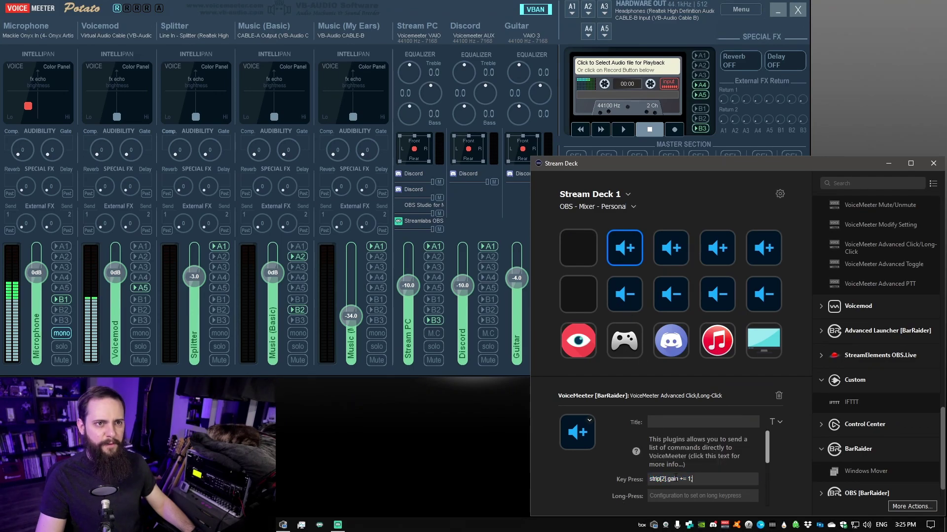
{"action": "left_click_drag", "start_coordinate": [703, 448], "coordinate": [642, 448]}
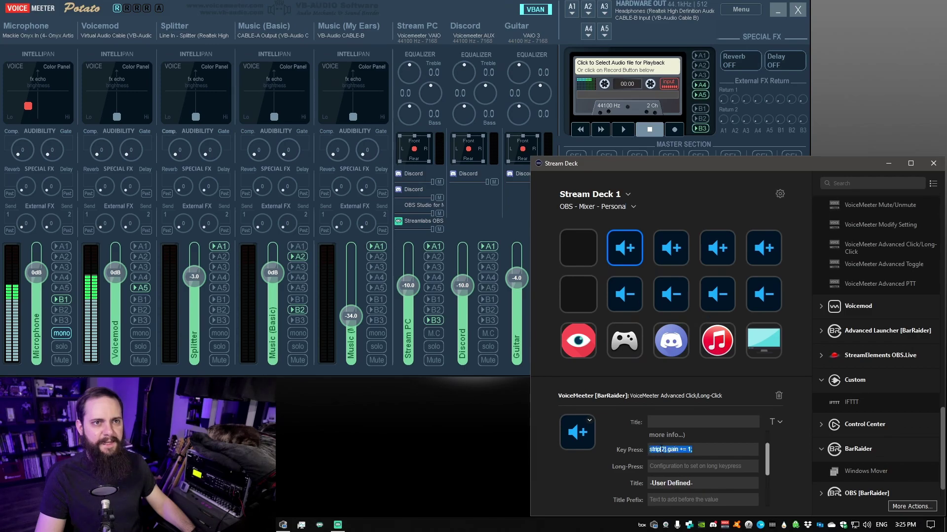
{"action": "left_click", "coordinate": [624, 295]}
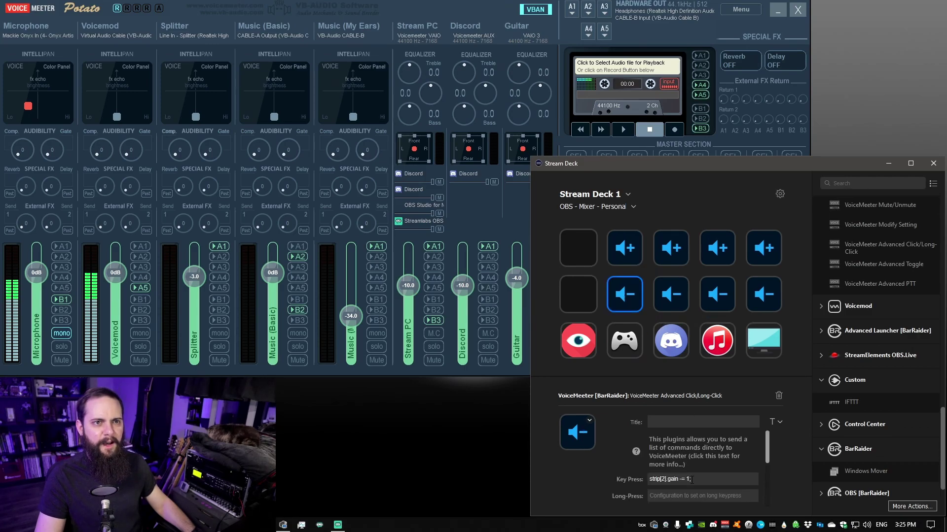
{"action": "left_click", "coordinate": [617, 250]}
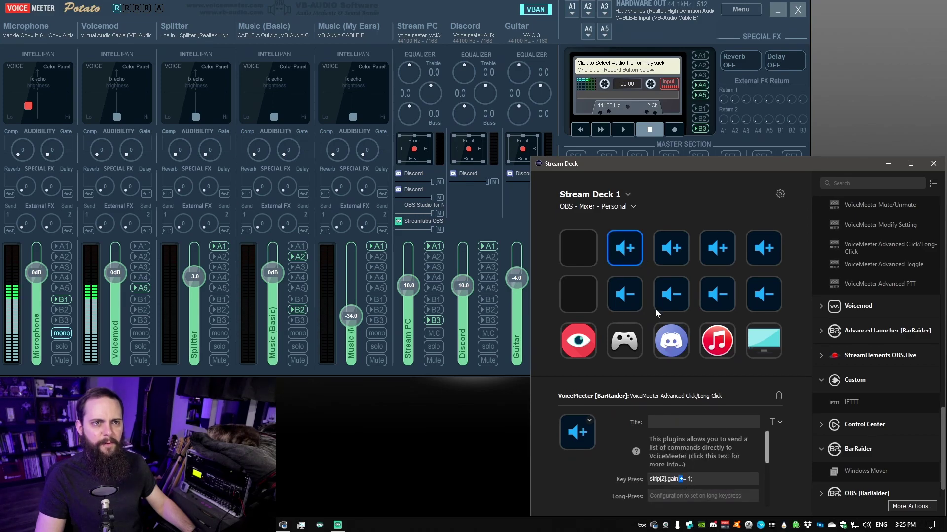
{"action": "left_click", "coordinate": [636, 301]}
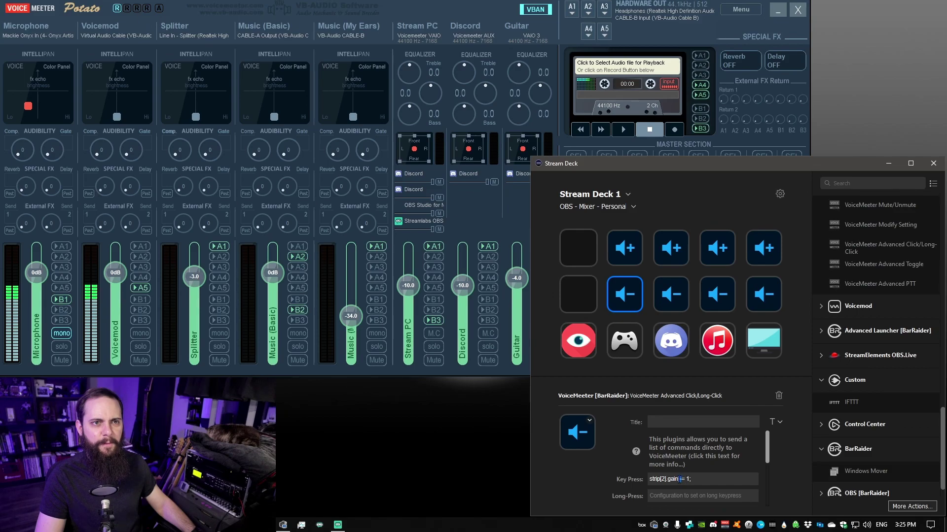
{"action": "left_click", "coordinate": [706, 481]}
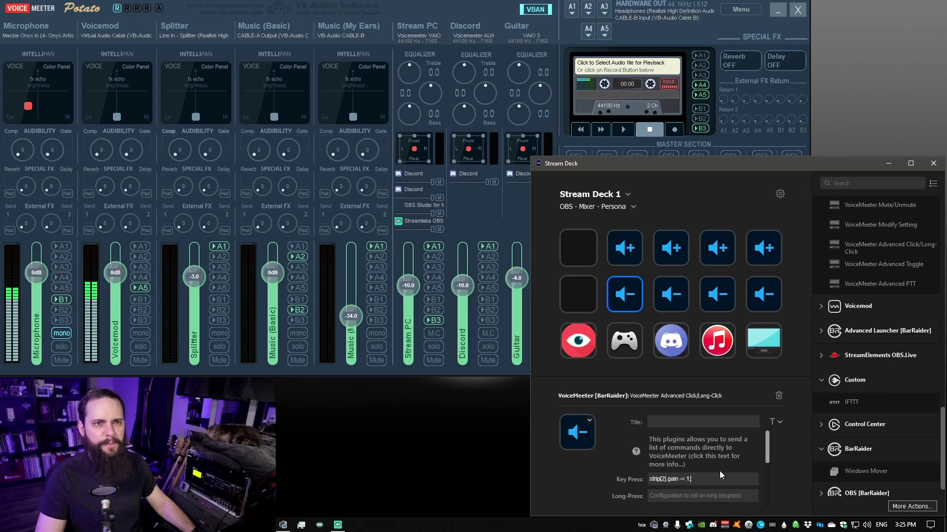
{"action": "scroll", "coordinate": [720, 471], "scroll_direction": "down", "scroll_amount": 1}
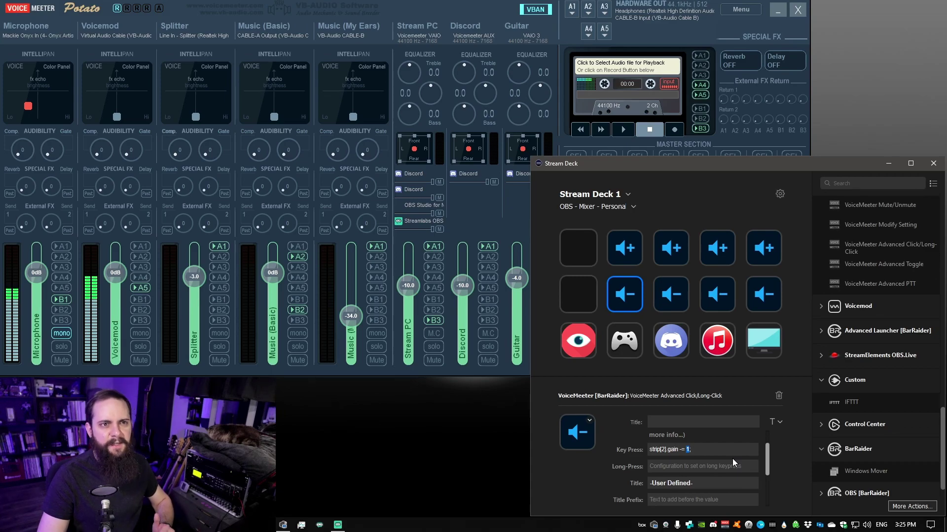
{"action": "left_click", "coordinate": [690, 371]}
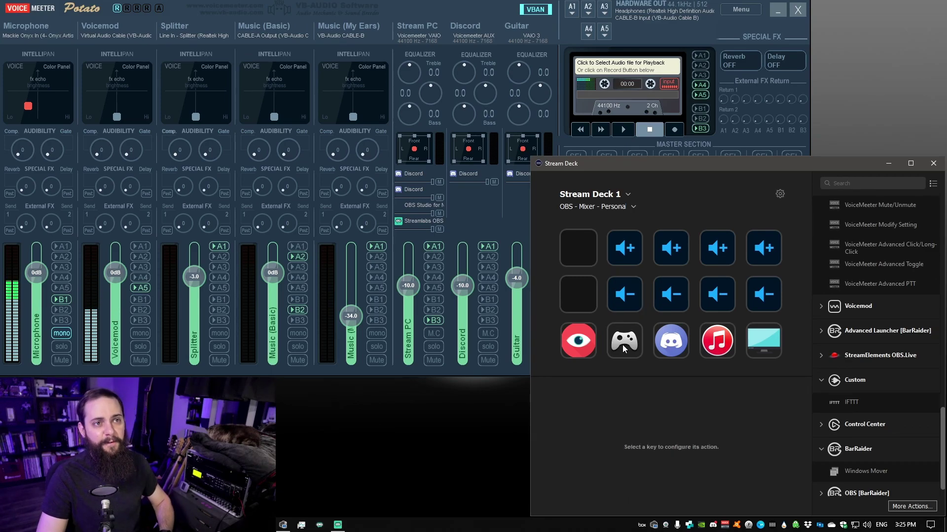
Test VoiceMeeter Mute/Unmute on the empty first key, delete it, and reselect the gamepad key.
{"action": "left_click", "coordinate": [623, 344]}
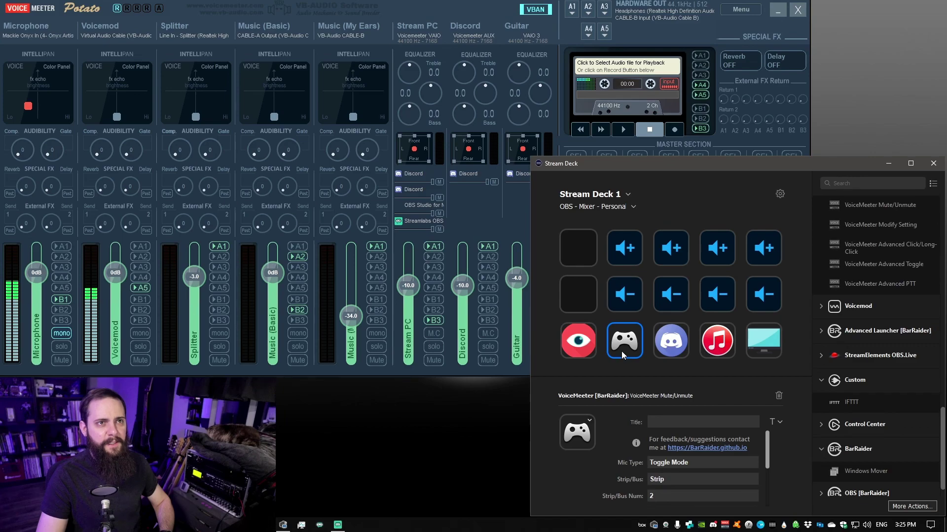
{"action": "scroll", "coordinate": [626, 437], "scroll_direction": "down", "scroll_amount": 1}
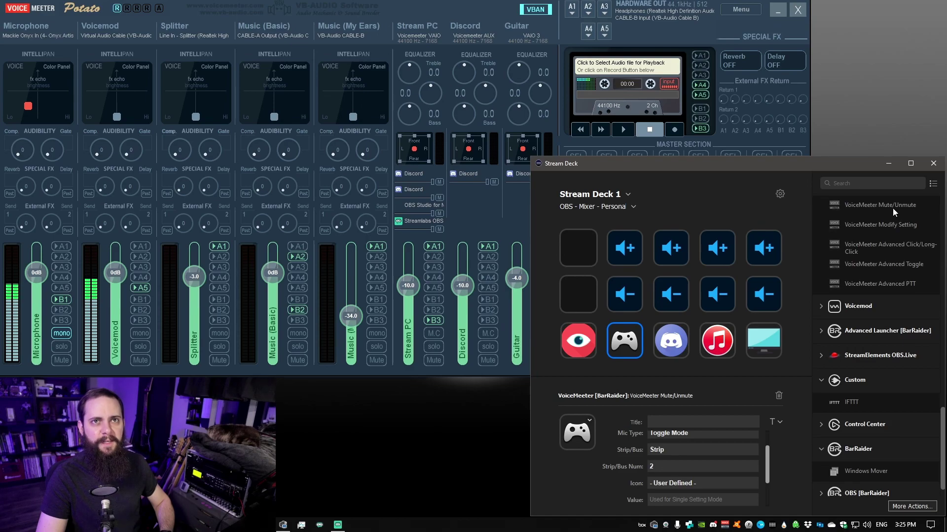
{"action": "left_click_drag", "start_coordinate": [833, 207], "coordinate": [578, 248]}
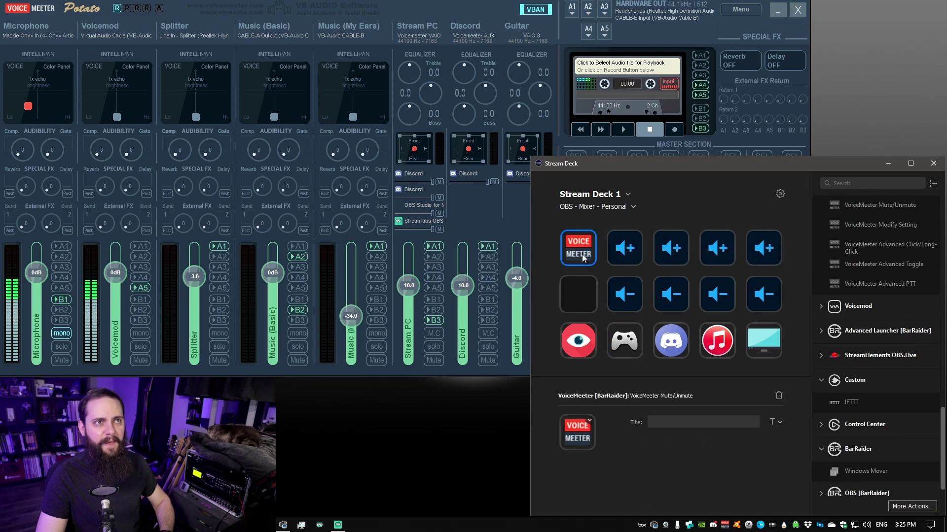
{"action": "left_click", "coordinate": [778, 396]}
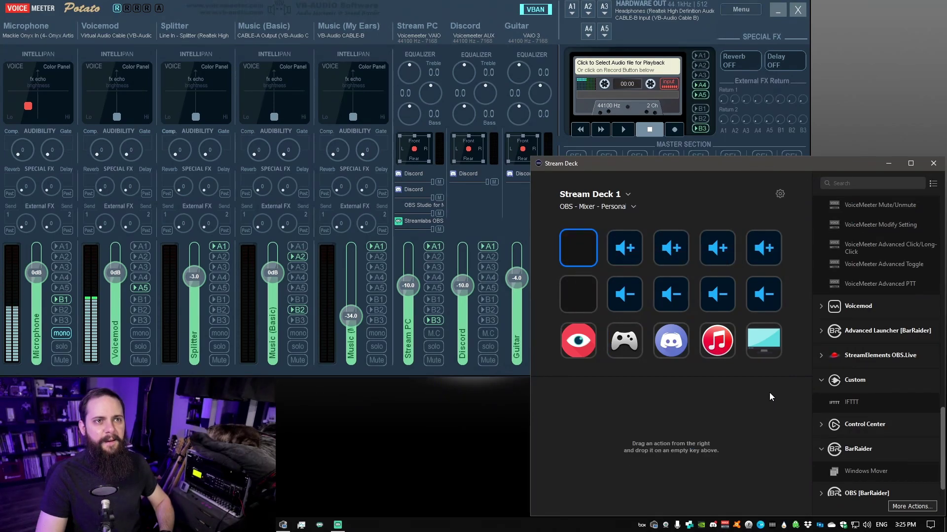
{"action": "left_click", "coordinate": [623, 343]}
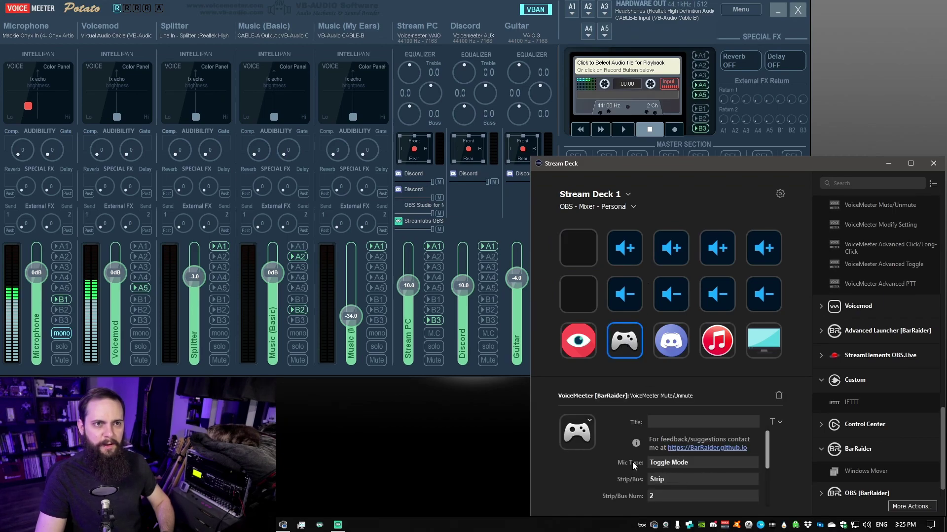
Keep the gamepad key on Toggle Mode and scroll to its User Defined image fields.
{"action": "left_click", "coordinate": [685, 462]}
{"action": "left_click", "coordinate": [685, 483]}
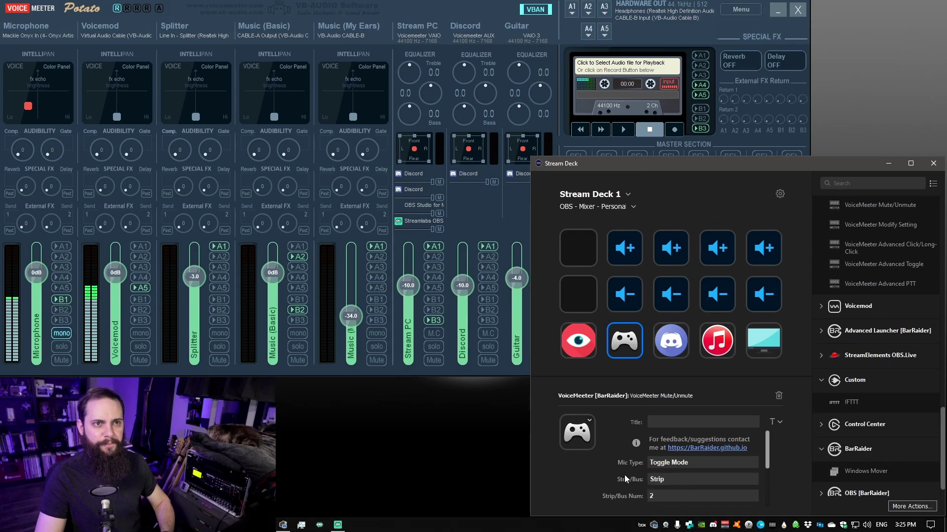
{"action": "scroll", "coordinate": [612, 476], "scroll_direction": "down", "scroll_amount": 1}
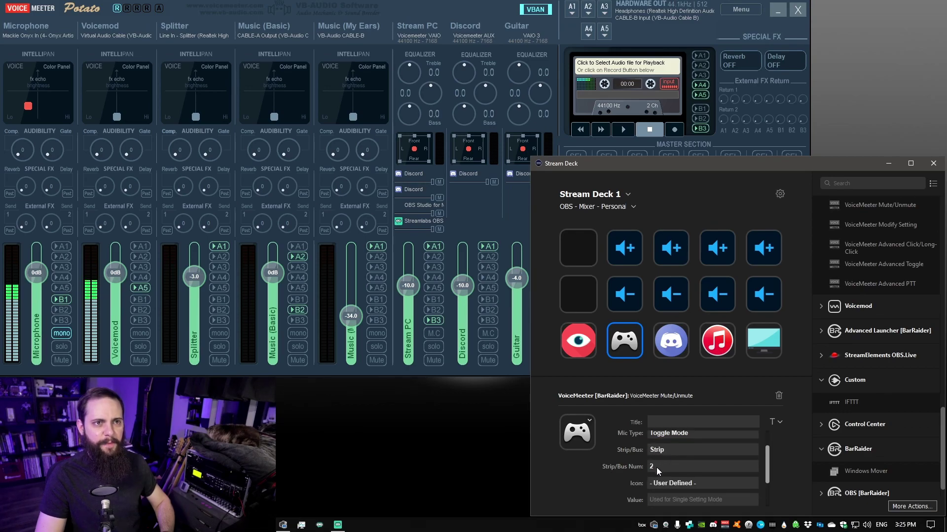
{"action": "scroll", "coordinate": [642, 467], "scroll_direction": "up", "scroll_amount": 1}
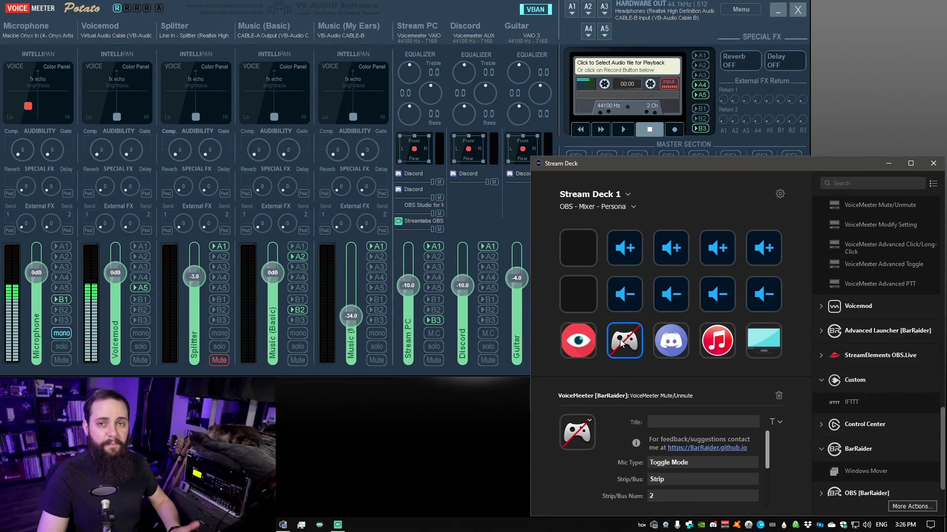
{"action": "scroll", "coordinate": [646, 433], "scroll_direction": "down", "scroll_amount": 1}
{"action": "scroll", "coordinate": [641, 433], "scroll_direction": "down", "scroll_amount": 1}
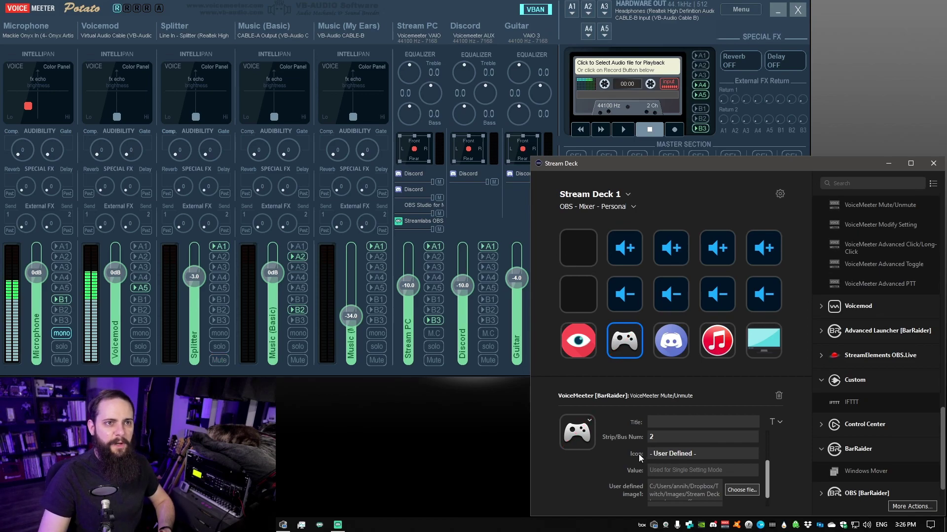
Enable EQ on Voicemeeter's A1 output bus, then return to the Stream Deck window.
{"action": "scroll", "coordinate": [632, 478], "scroll_direction": "down", "scroll_amount": 1}
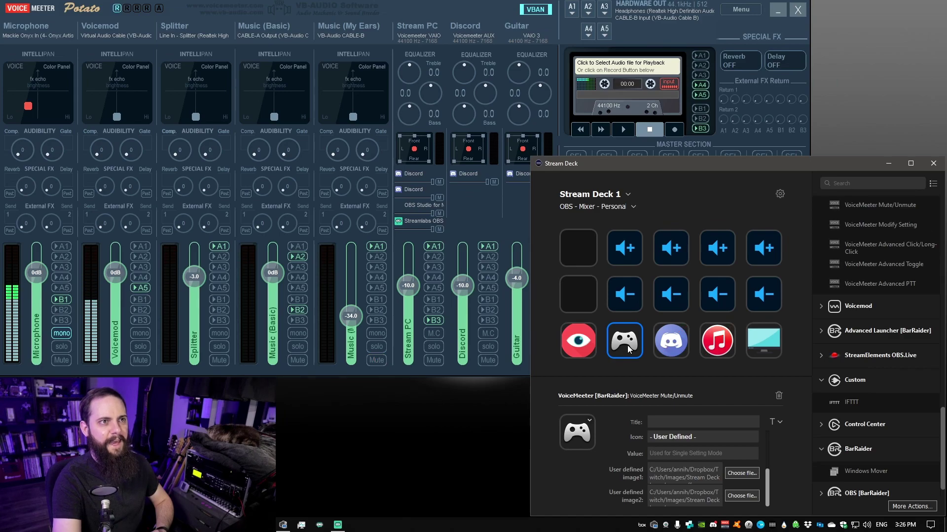
{"action": "left_click", "coordinate": [503, 11]}
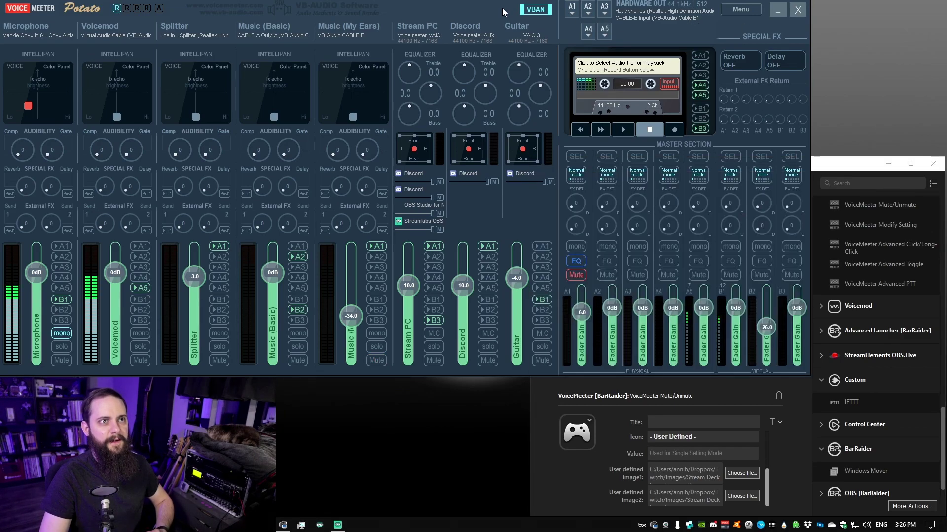
{"action": "left_click", "coordinate": [579, 263]}
{"action": "left_click", "coordinate": [832, 170]}
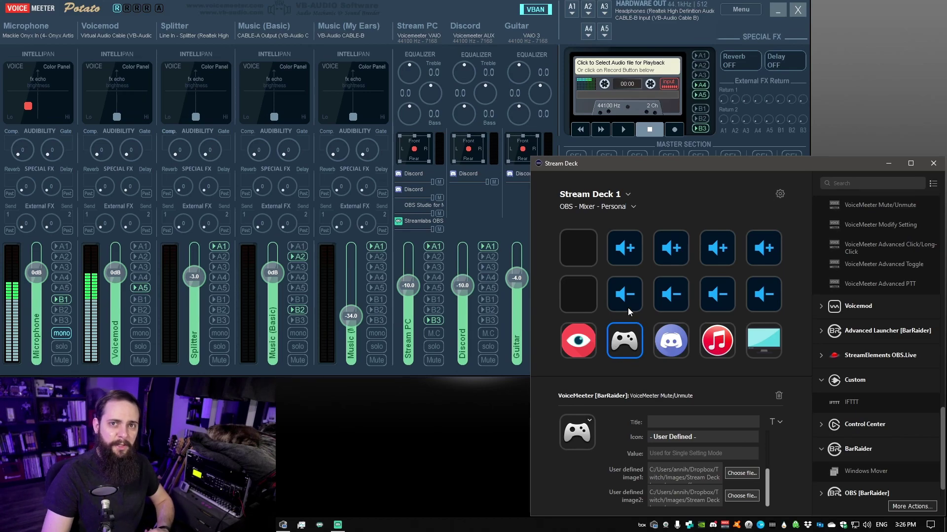
Show the volume-up key's gain command, then the gamepad key's Mute/Unmute settings.
{"action": "left_click", "coordinate": [626, 259]}
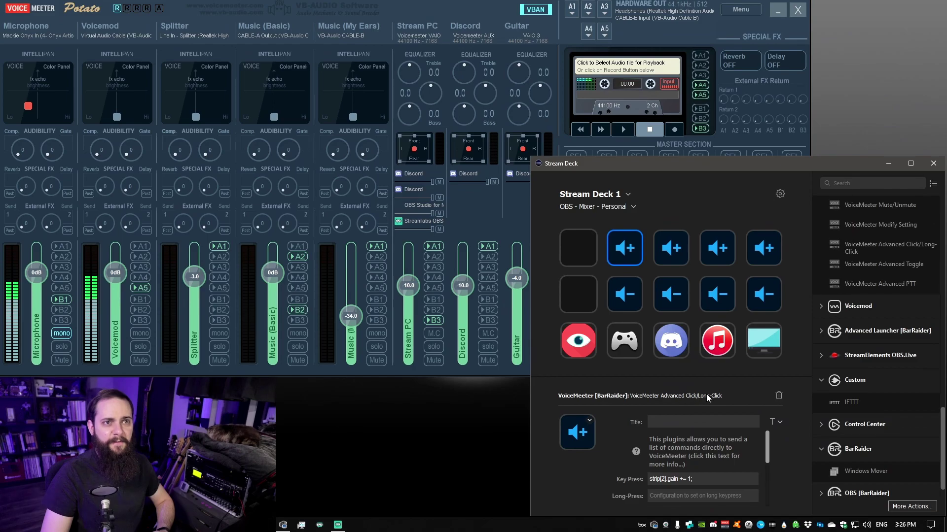
{"action": "left_click", "coordinate": [625, 340]}
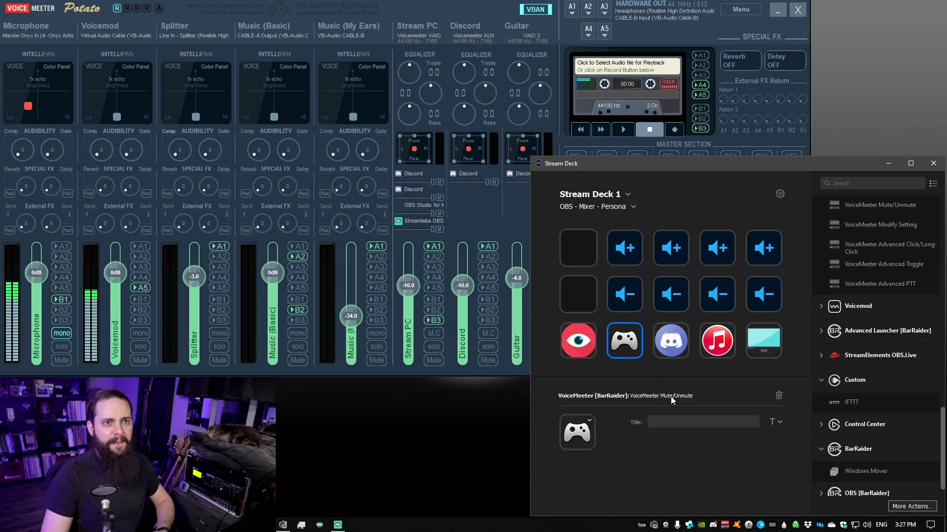